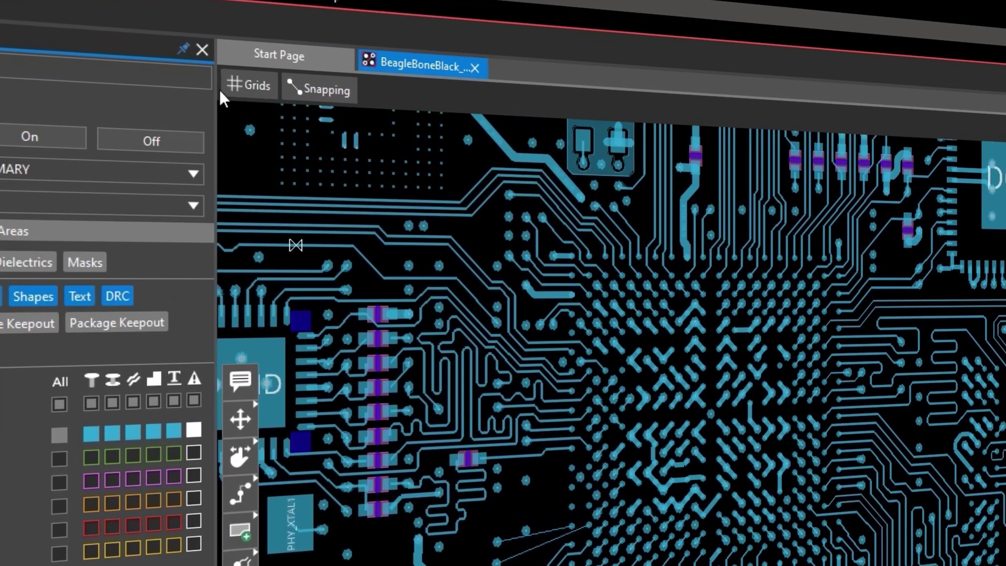
# Review the Grids and Snapping dropdown settings, then zoom into the dense BGA pads
pyautogui.click(247, 85)
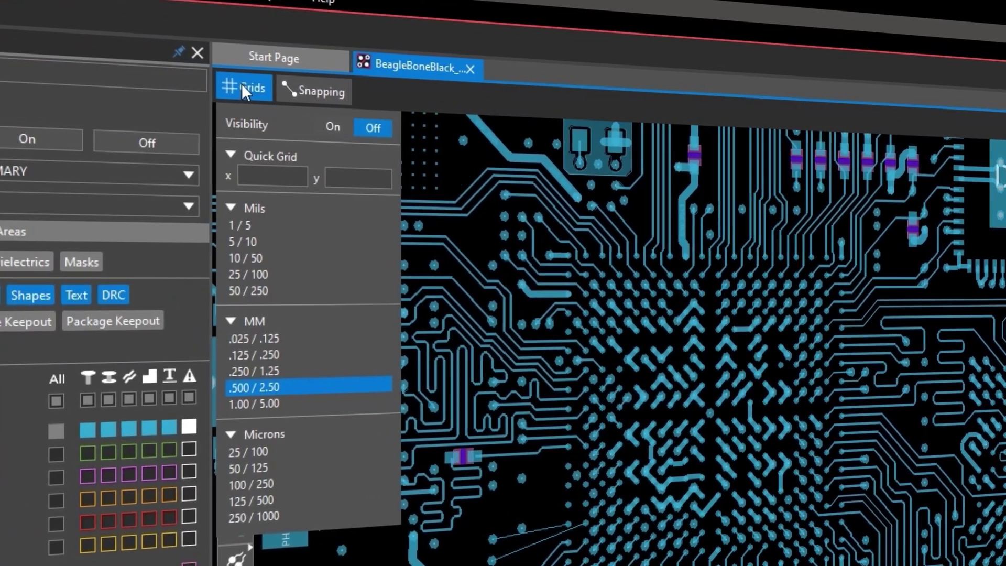
pyautogui.click(306, 94)
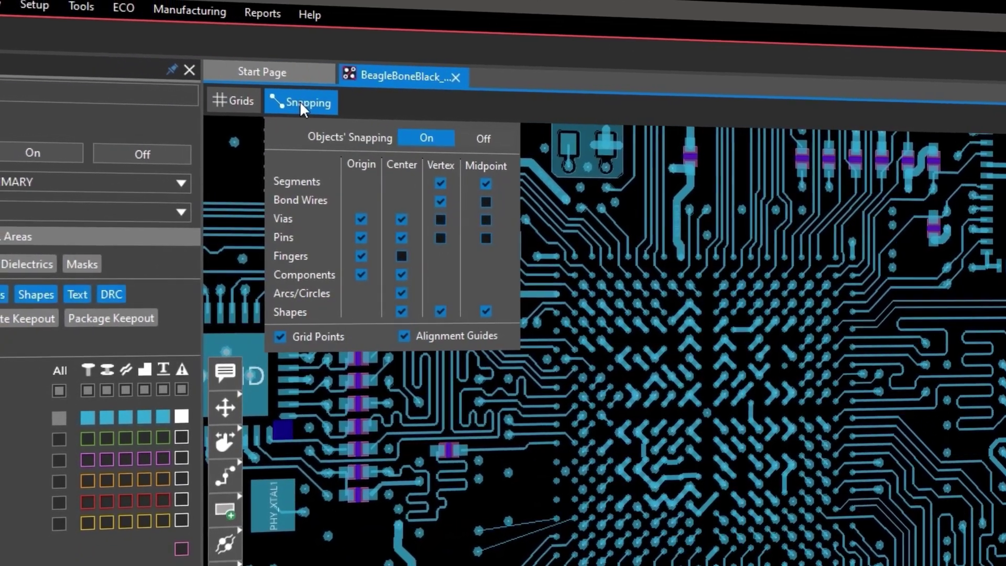
pyautogui.click(299, 106)
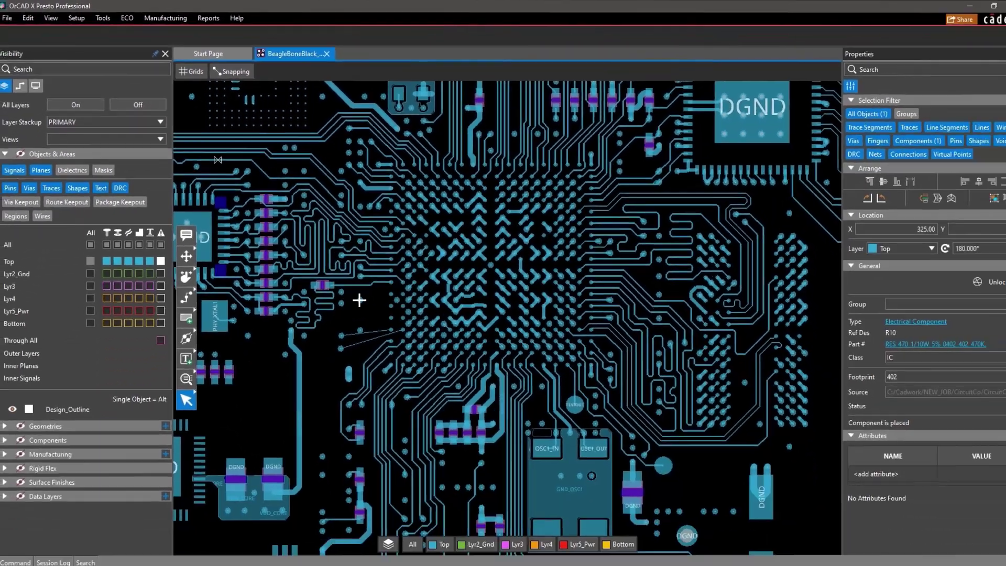
pyautogui.scroll(4, 516, 477)
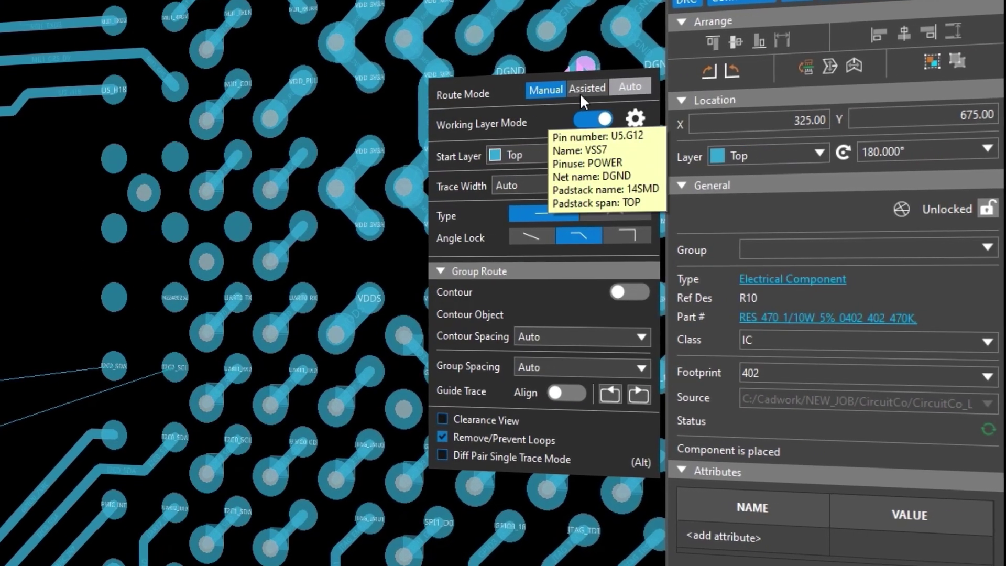
# Route the missing I2C2_SDA trace between the two BGA pads in Assisted mode
pyautogui.click(588, 88)
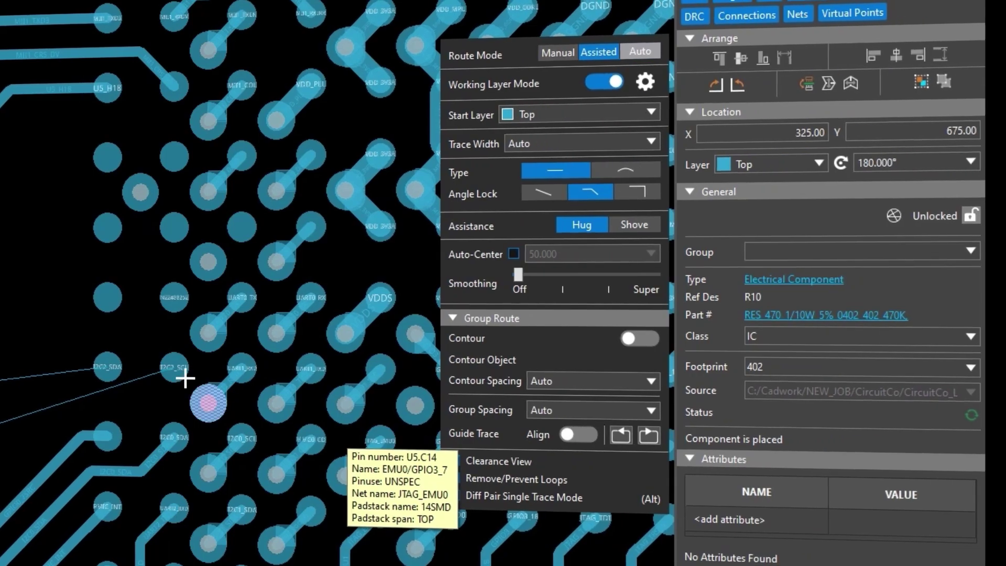
pyautogui.click(186, 379)
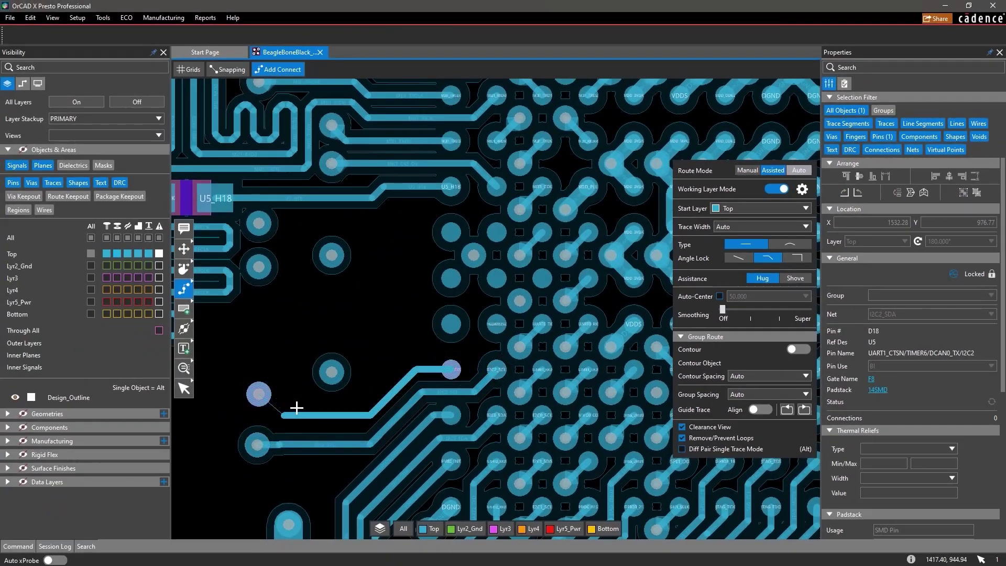
pyautogui.click(261, 397)
pyautogui.scroll(-3, 262, 398)
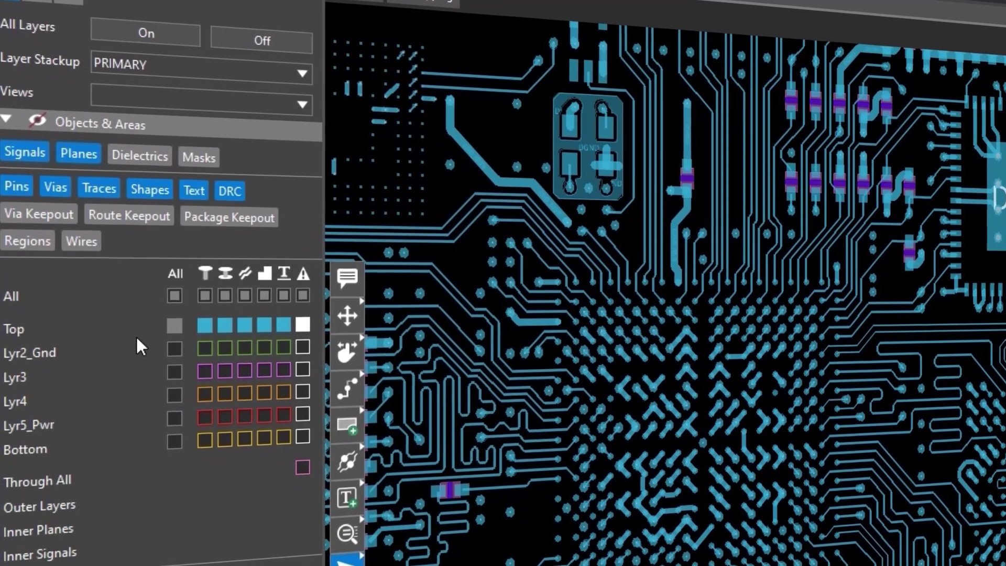
# Turn on Via Keepout and Masks, turn off Text, and set the Top-layer via color to white
pyautogui.click(59, 212)
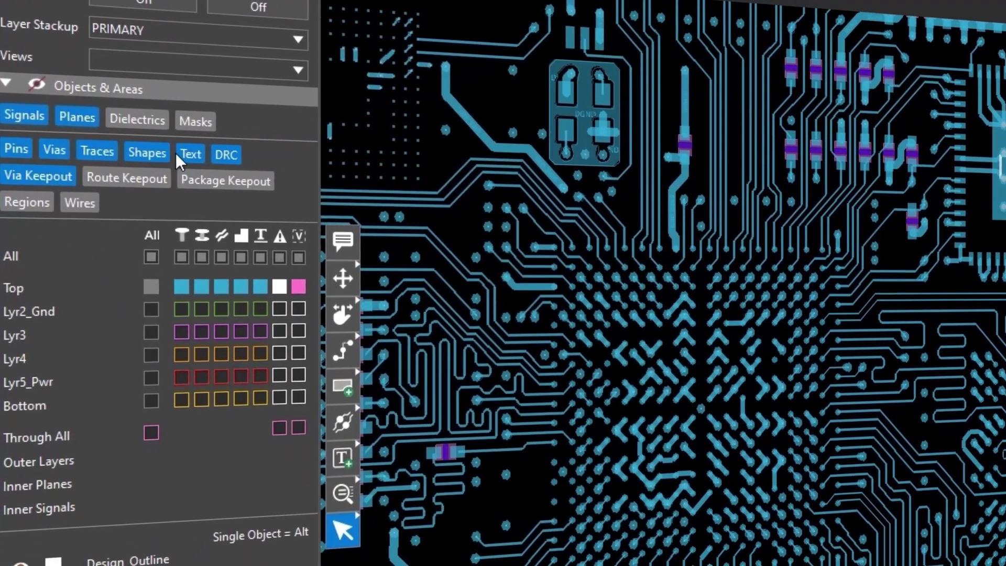
pyautogui.click(183, 153)
pyautogui.click(190, 121)
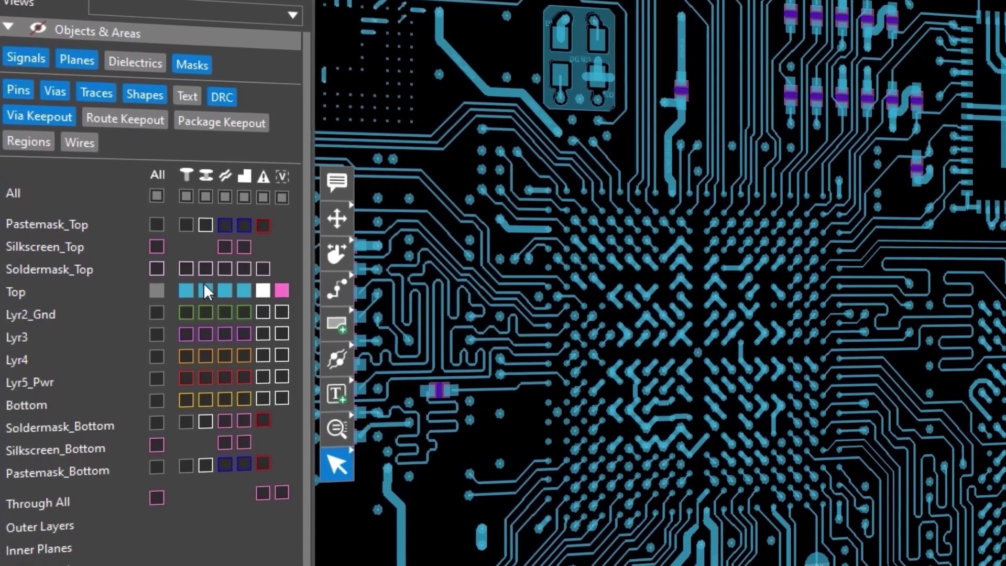
pyautogui.click(207, 315)
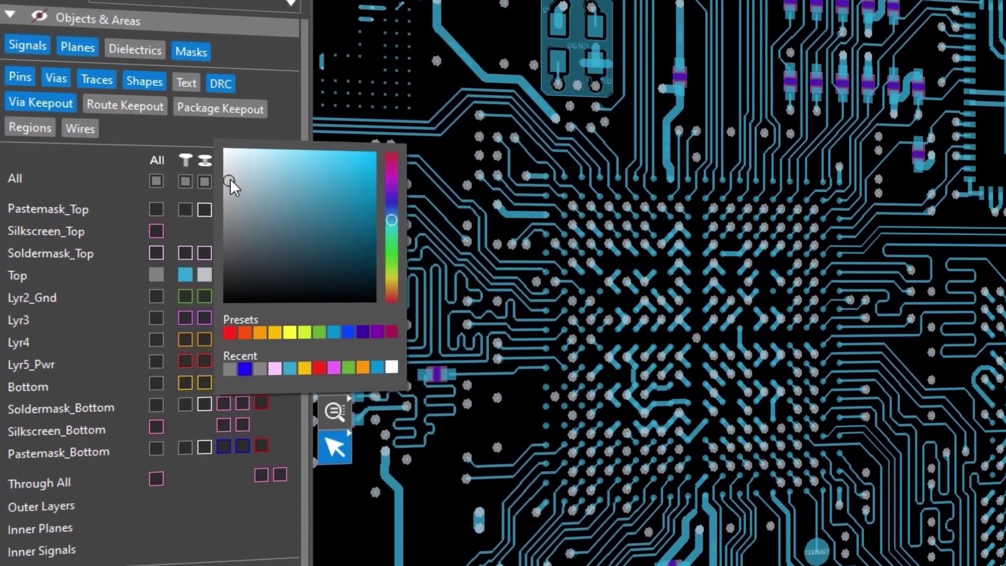
pyautogui.click(227, 174)
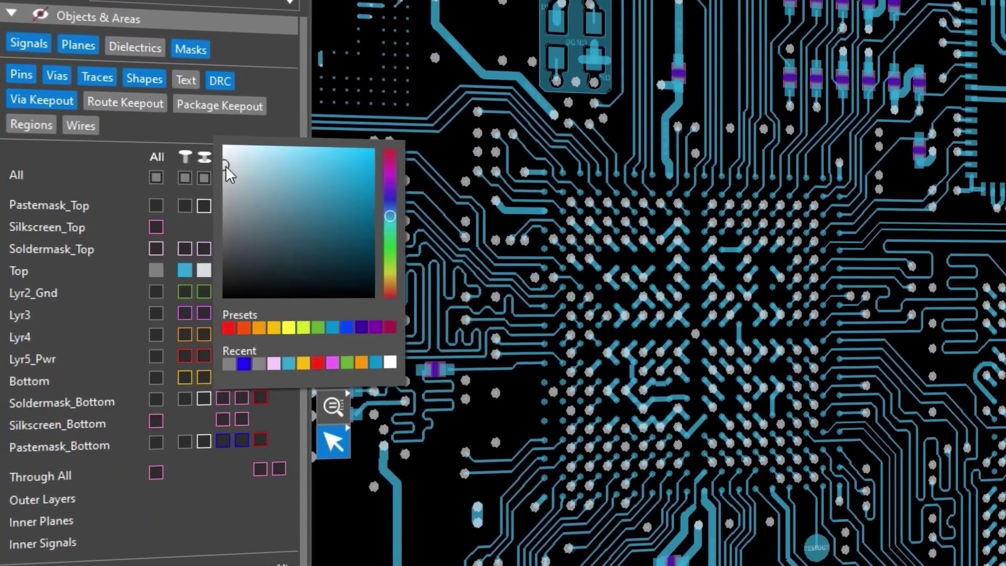
pyautogui.press('Return')
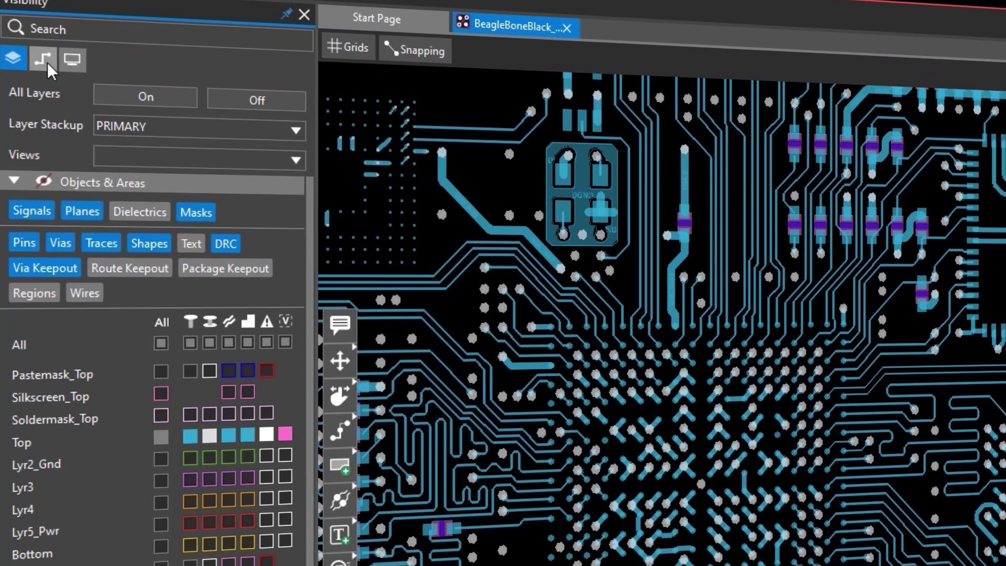
# Color the Ddr diffpairs, Ddr_Clk through Ddr_Dqs1, magenta from the Nets list
pyautogui.click(47, 61)
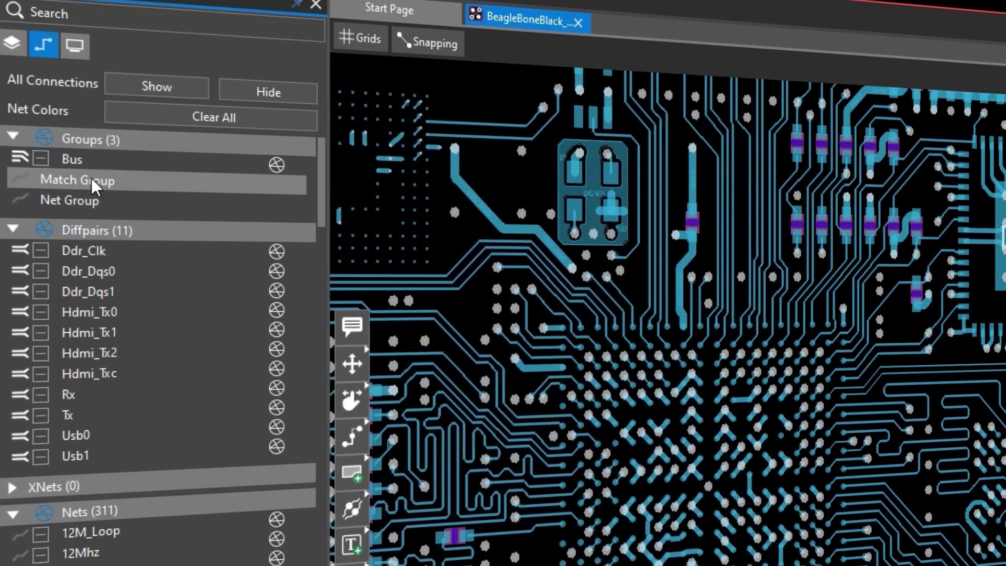
pyautogui.click(119, 249)
pyautogui.keyDown('shift'); pyautogui.click(122, 284); pyautogui.keyUp('shift')
pyautogui.rightClick(122, 287)
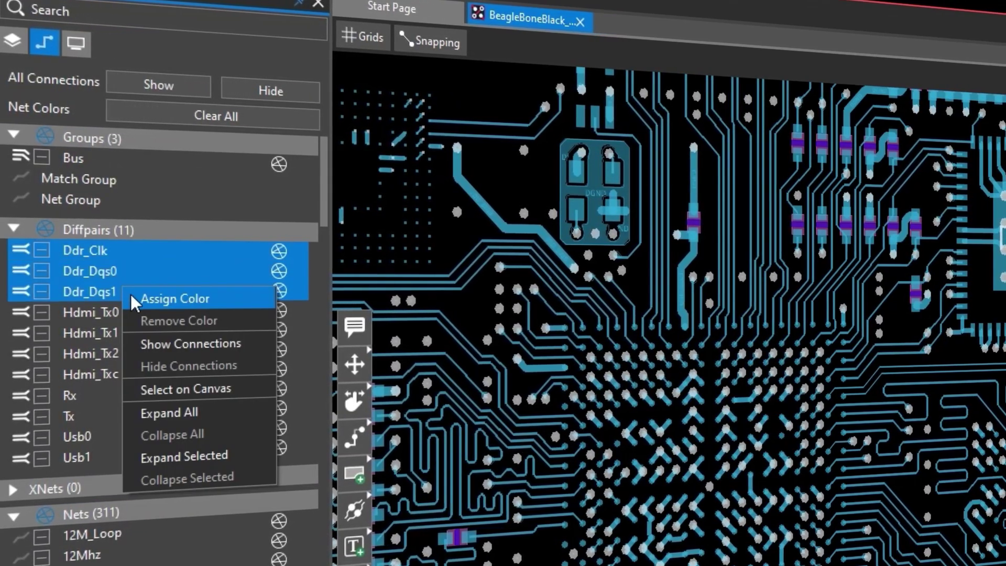
pyautogui.click(130, 294)
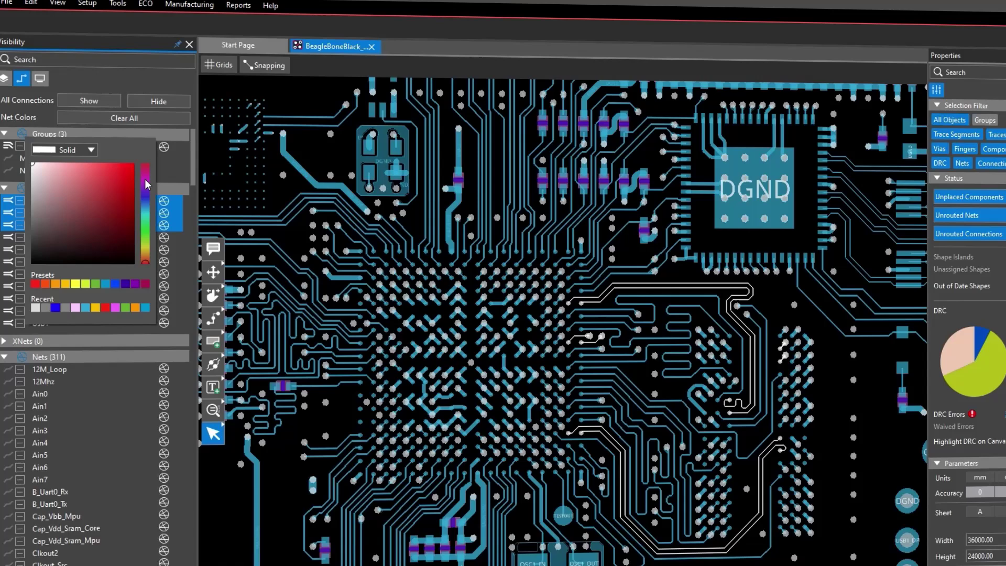
pyautogui.click(145, 178)
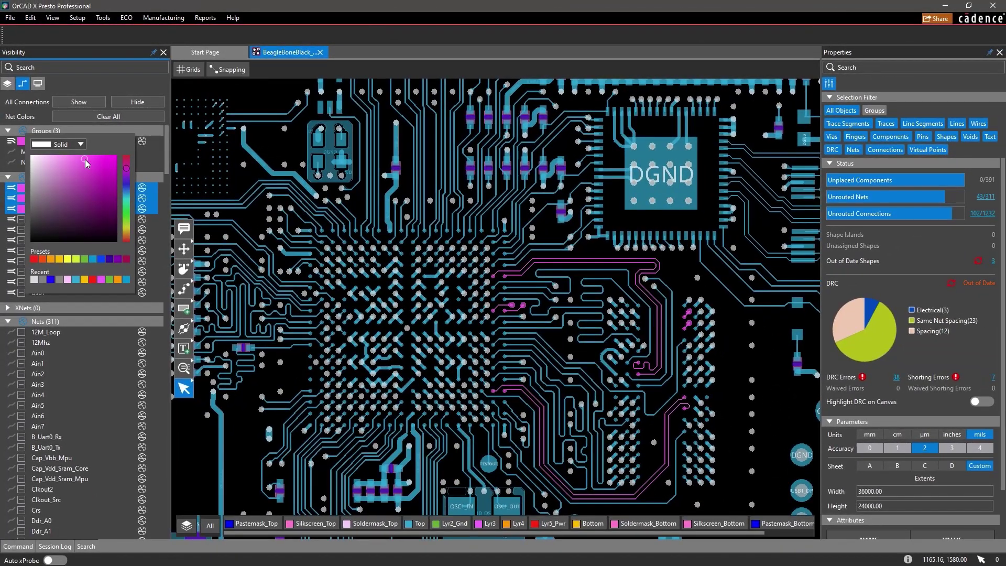
pyautogui.click(85, 160)
# Color the four Hdmi_Tx diffpairs orange
pyautogui.moveTo(84, 219); pyautogui.dragTo(83, 246)
pyautogui.rightClick(83, 247)
pyautogui.click(85, 253)
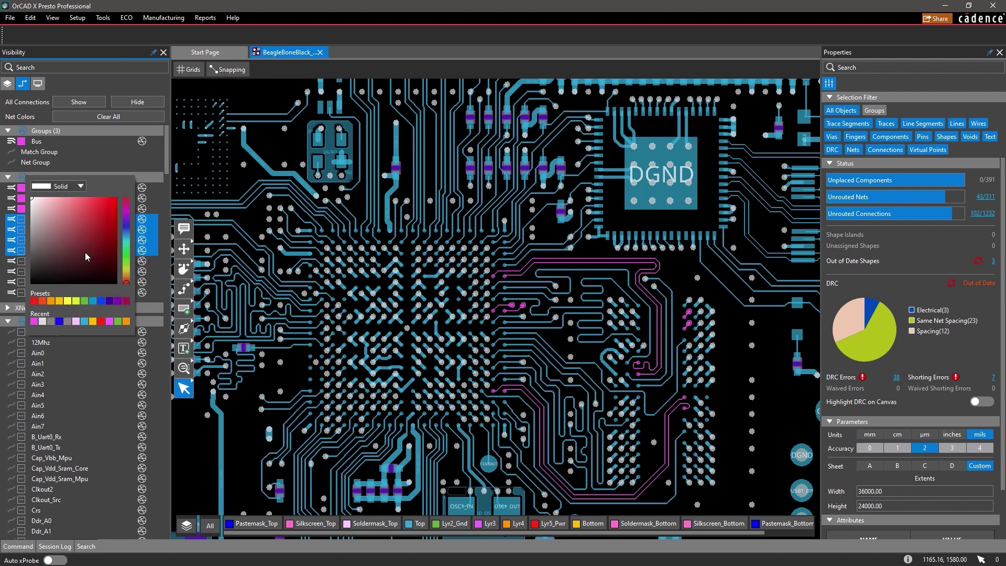
pyautogui.click(126, 275)
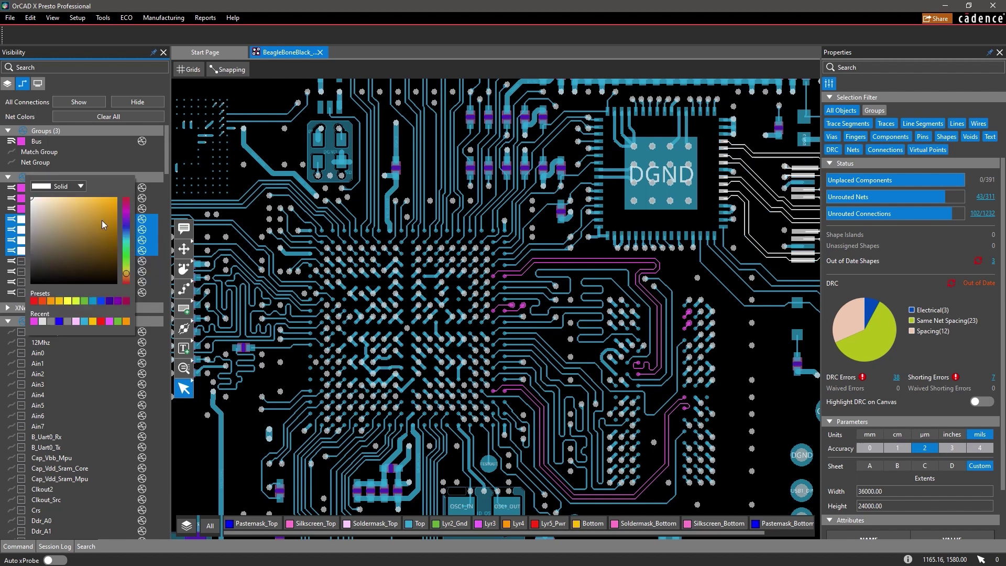
pyautogui.click(102, 200)
pyautogui.press('Escape')
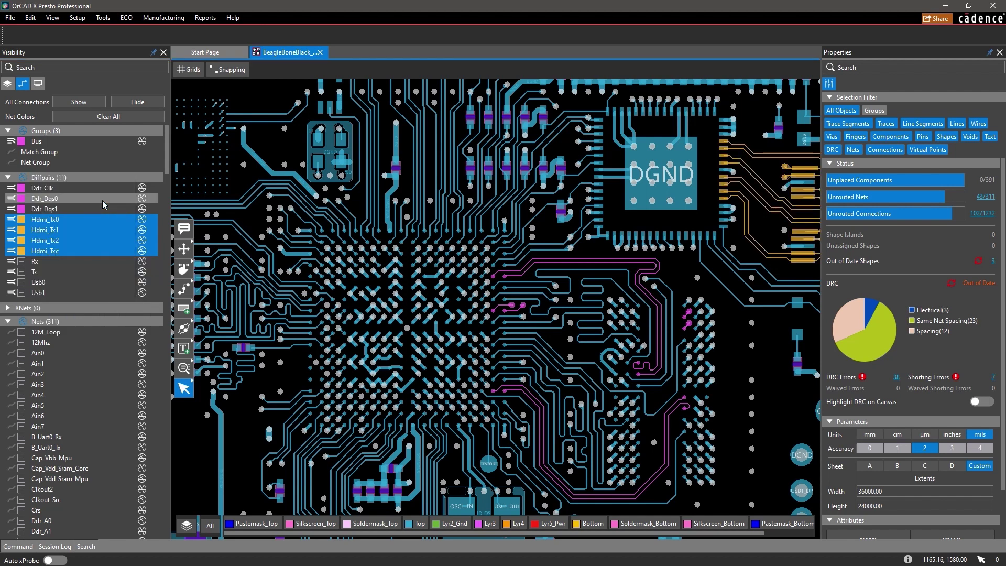
# Enable Shadow Mode in the Display settings with canvas saturation at 0%
pyautogui.click(38, 84)
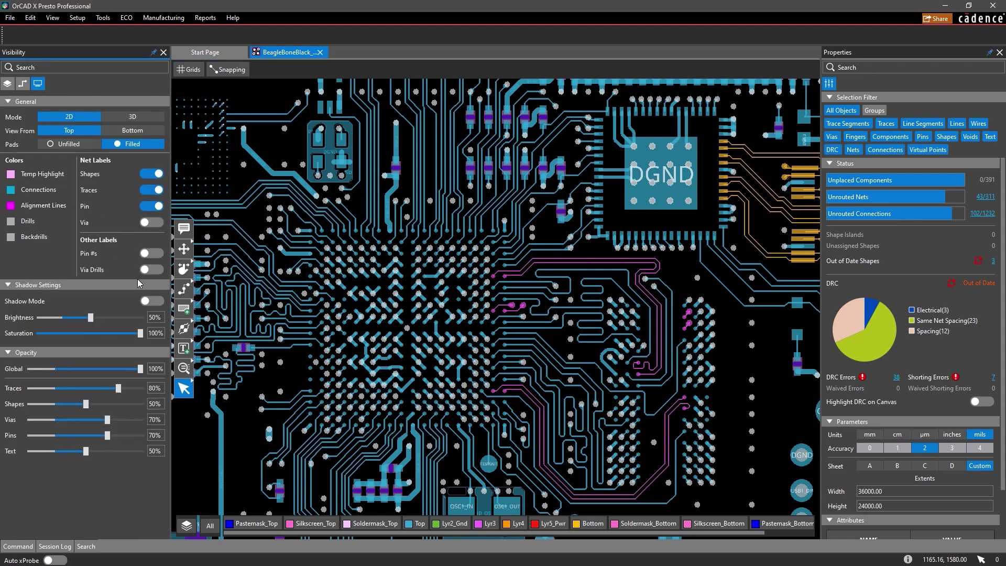
pyautogui.click(153, 301)
pyautogui.moveTo(137, 338); pyautogui.dragTo(35, 337)
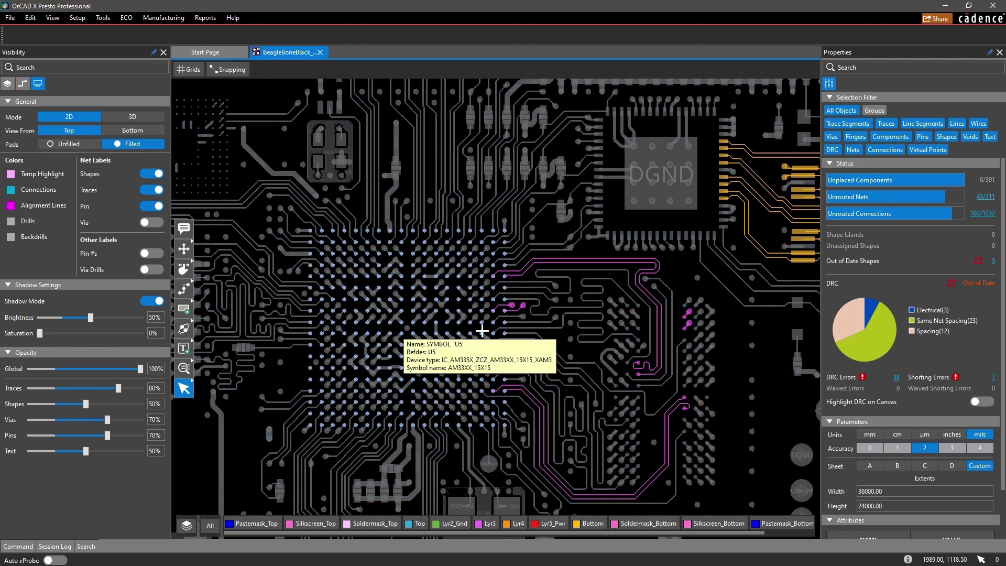
pyautogui.moveTo(555, 335); pyautogui.dragTo(376, 316, button='middle')
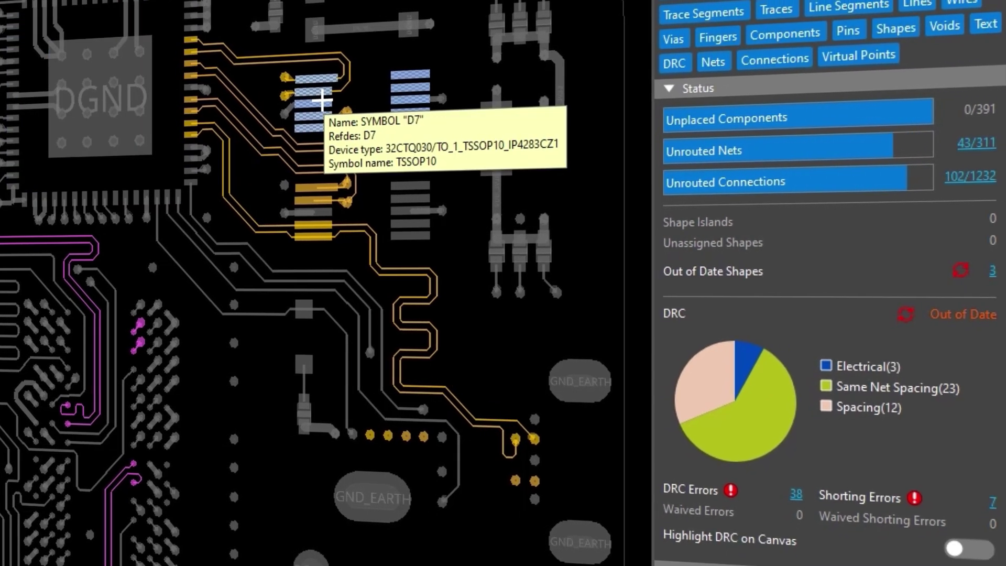
# Find the parts sharing D7's part number, then select and centre D6 and D7
pyautogui.click(314, 96)
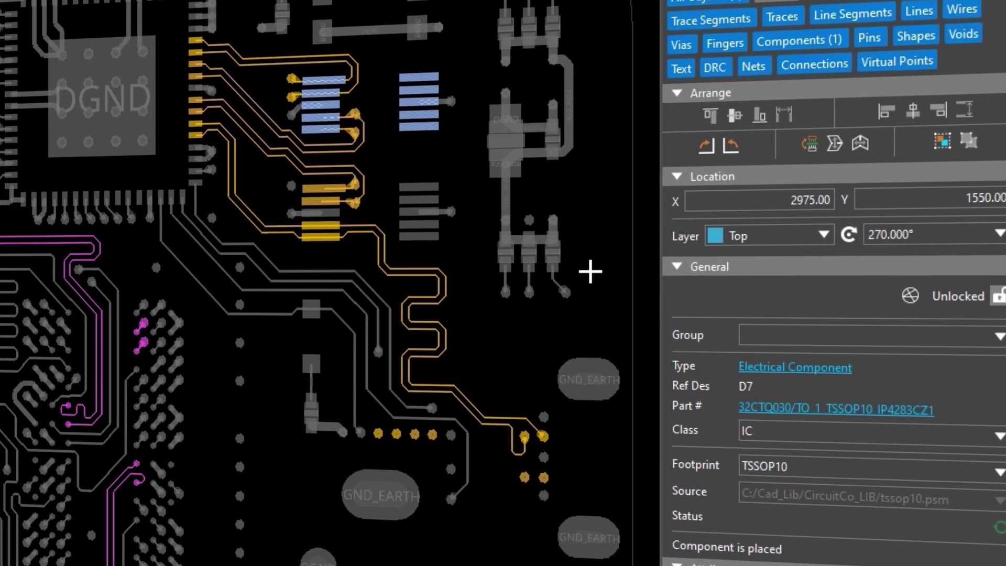
pyautogui.click(817, 409)
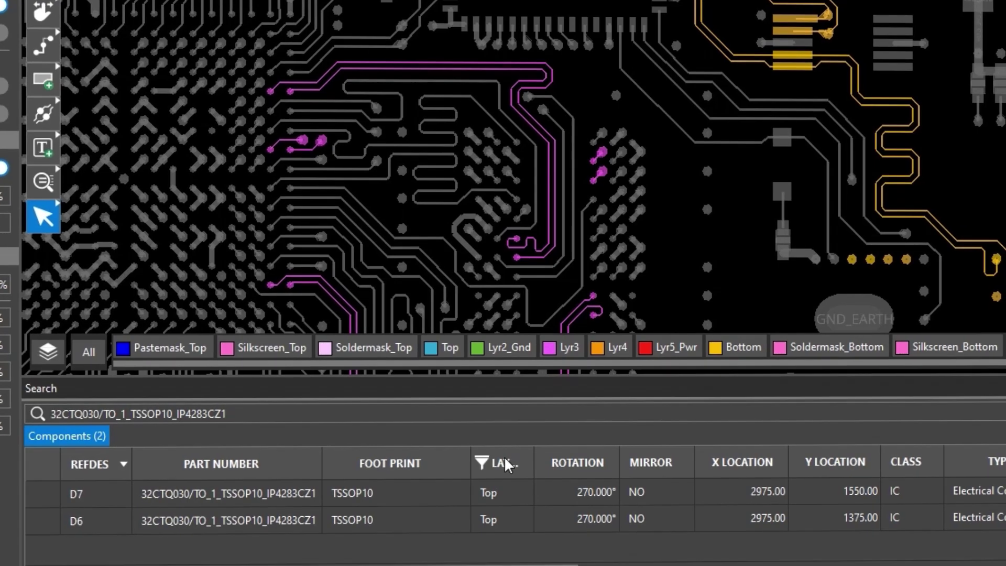
pyautogui.moveTo(215, 523); pyautogui.dragTo(214, 497)
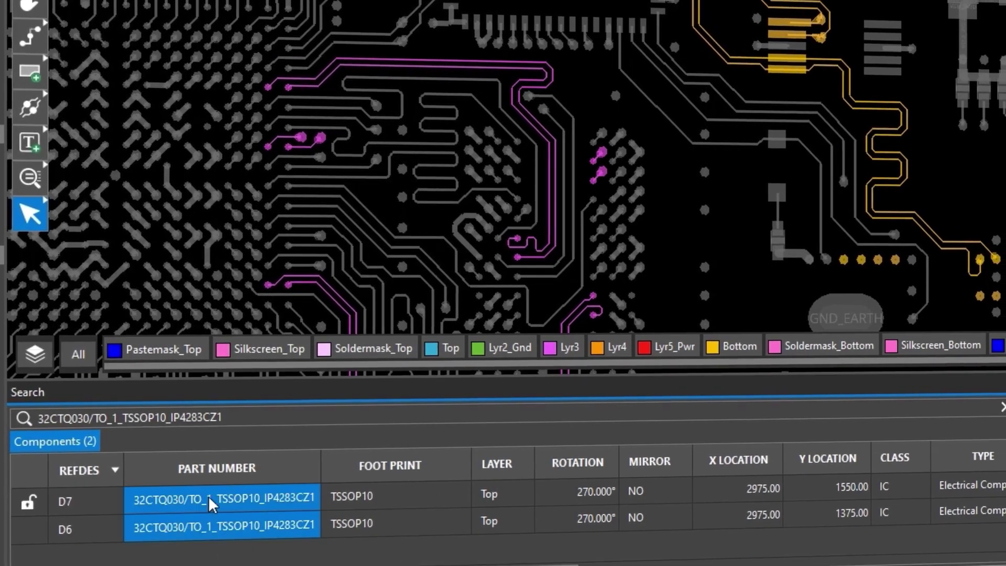
pyautogui.rightClick(214, 499)
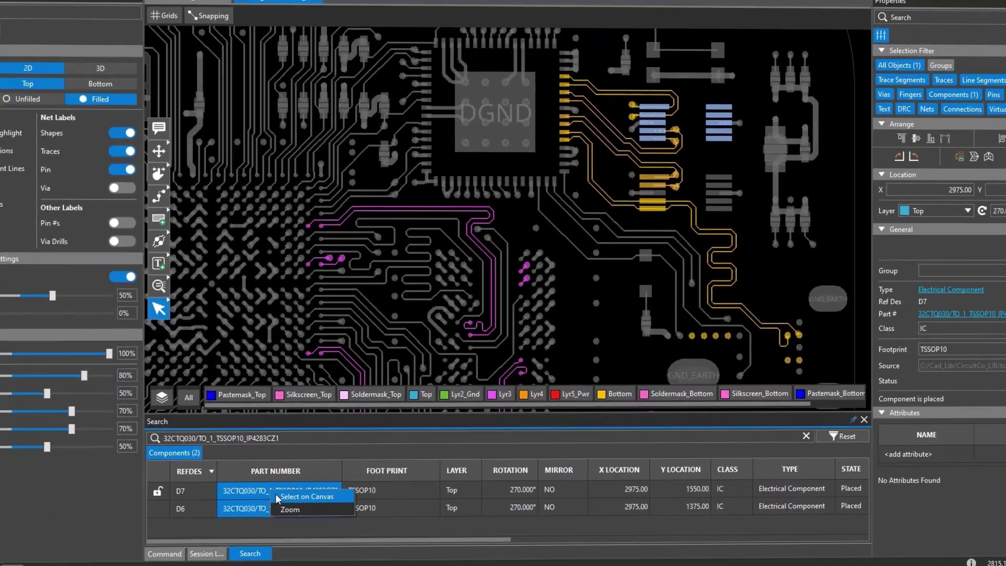
pyautogui.click(267, 506)
# Jump to the MII1_TXD3 etch length error among the 38 DRC errors and turn Shadow Mode off
pyautogui.click(379, 388)
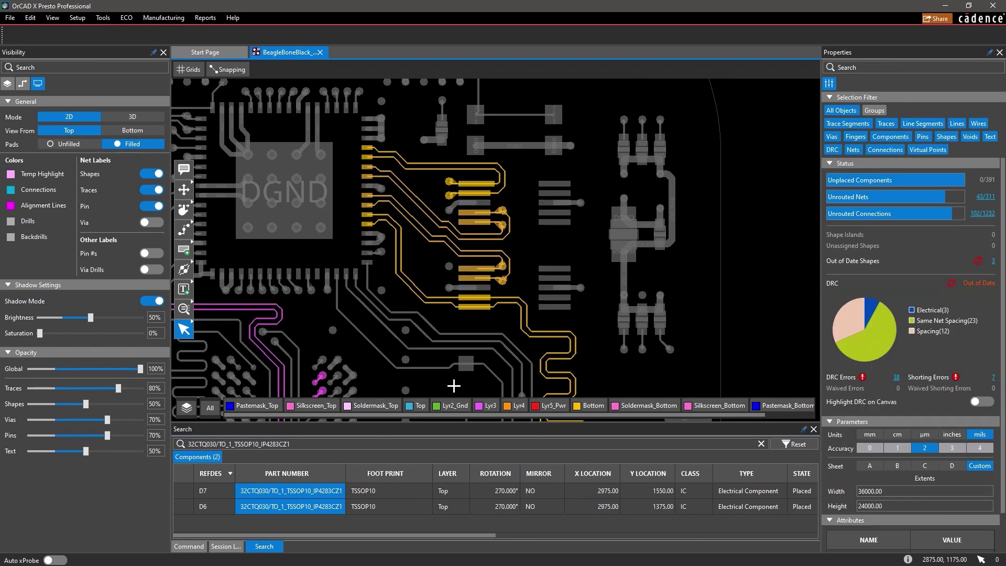
pyautogui.click(897, 378)
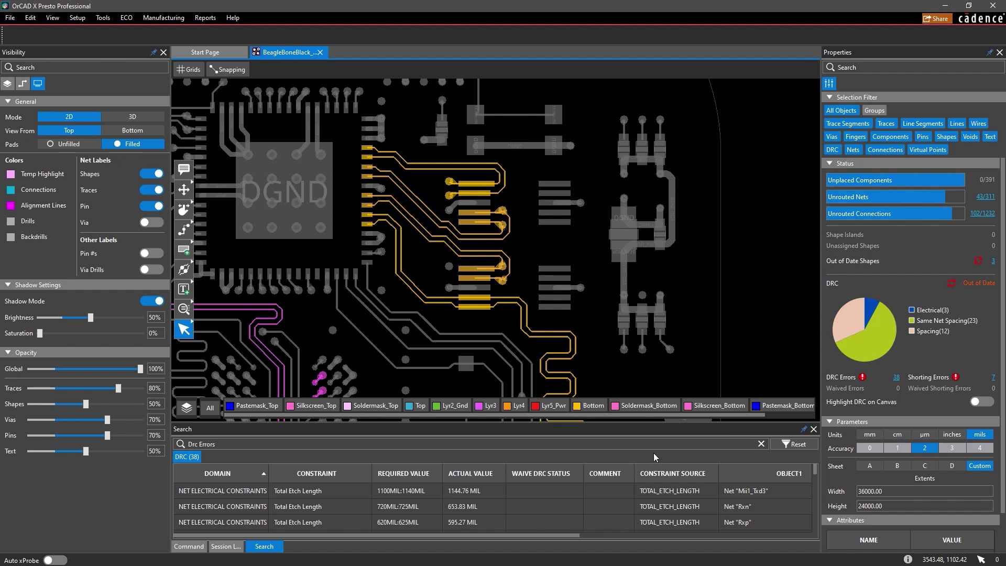
pyautogui.click(355, 494)
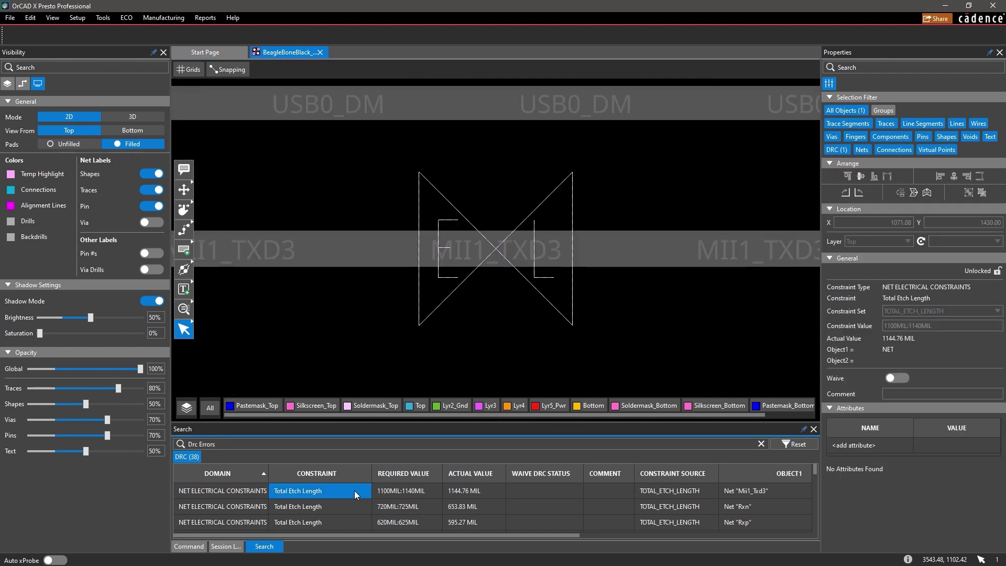
pyautogui.click(153, 302)
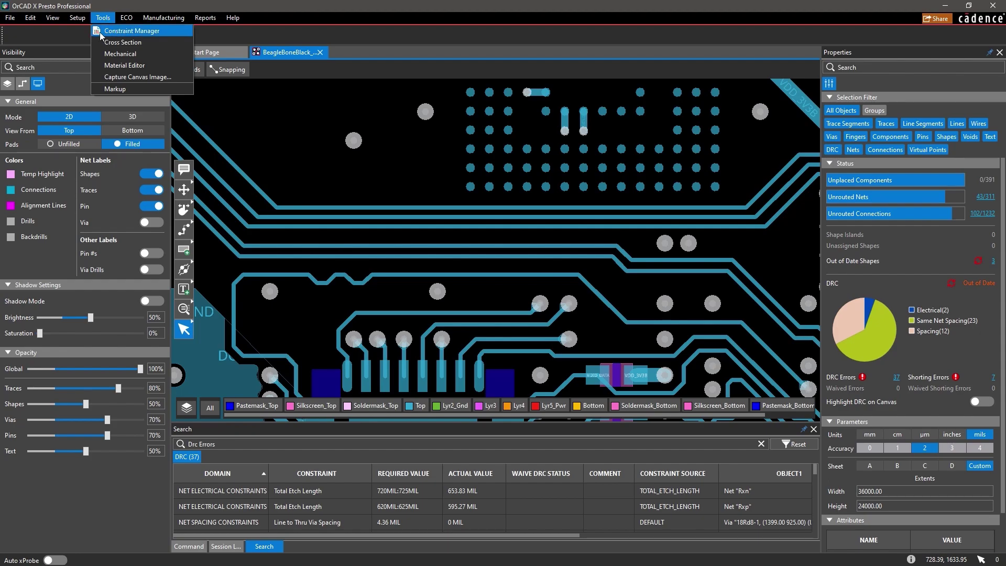
pyautogui.click(101, 32)
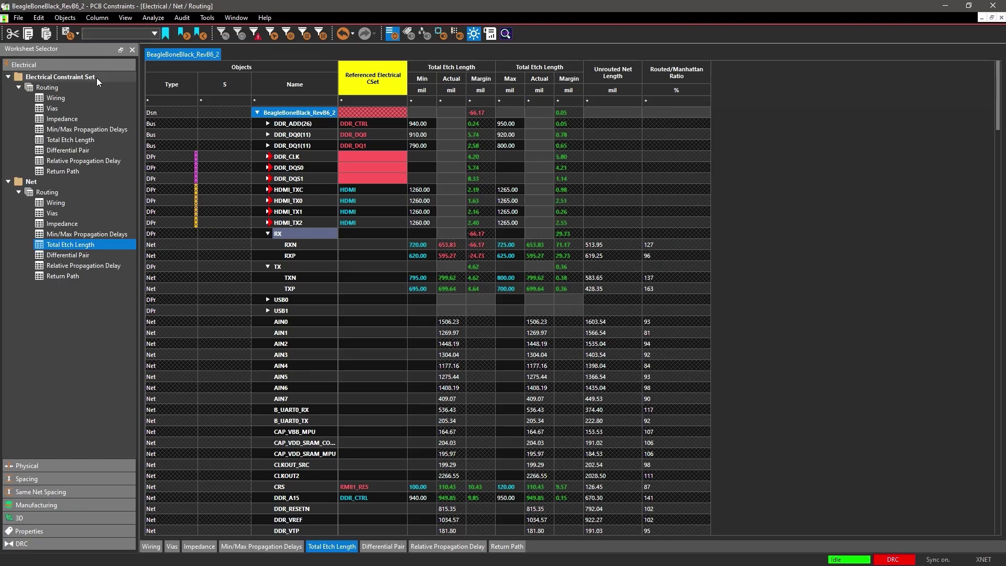
pyautogui.click(87, 465)
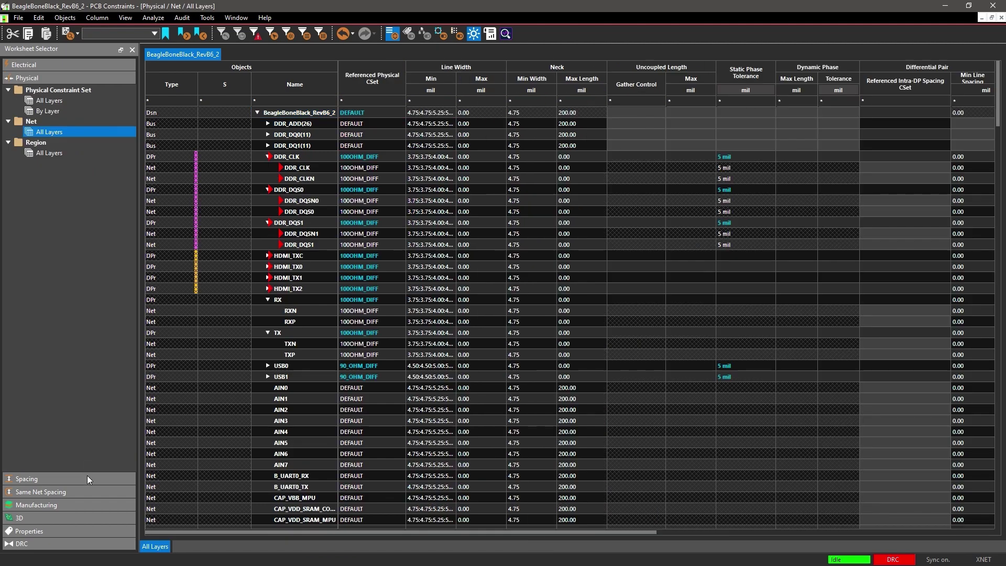
pyautogui.click(87, 477)
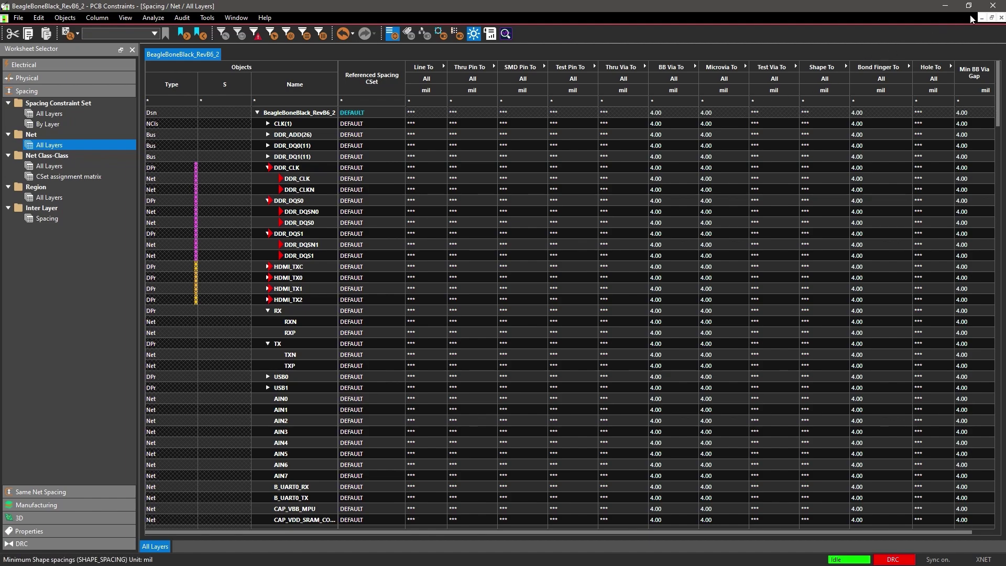
pyautogui.click(993, 6)
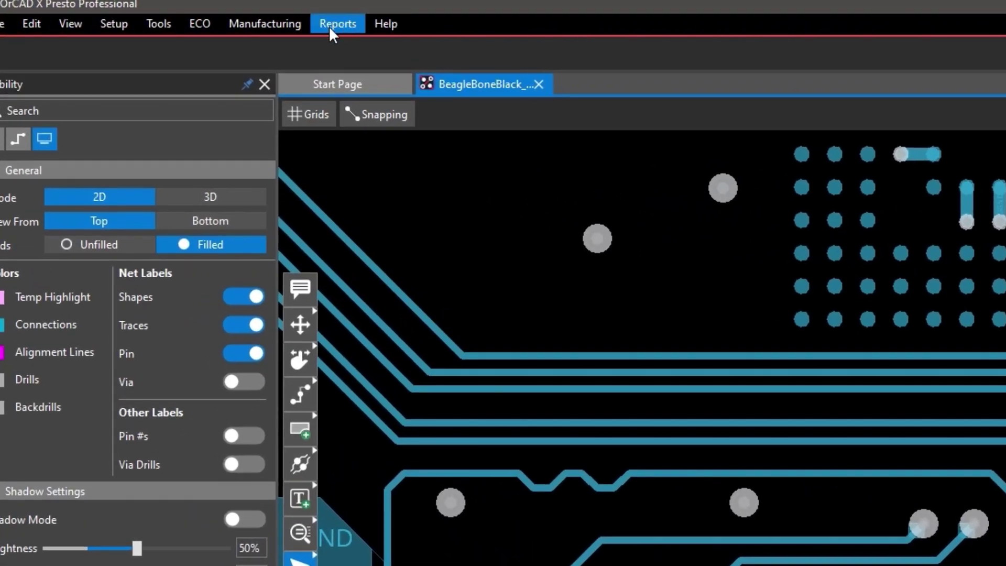
# Create a LiveDoc from template and add a blank C-size Page1 after the Fabrication sheet
pyautogui.click(281, 26)
pyautogui.moveTo(320, 87)
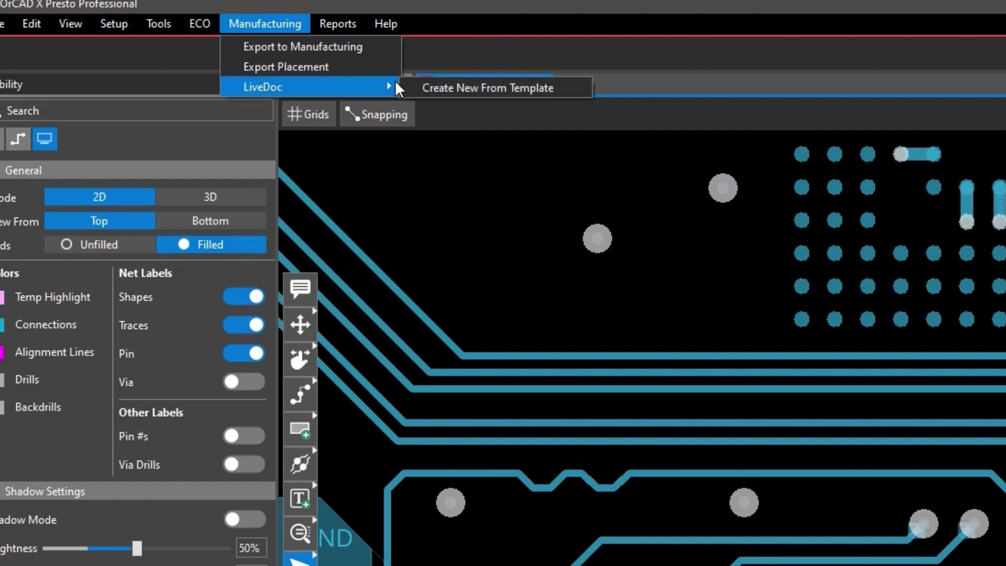
pyautogui.click(409, 87)
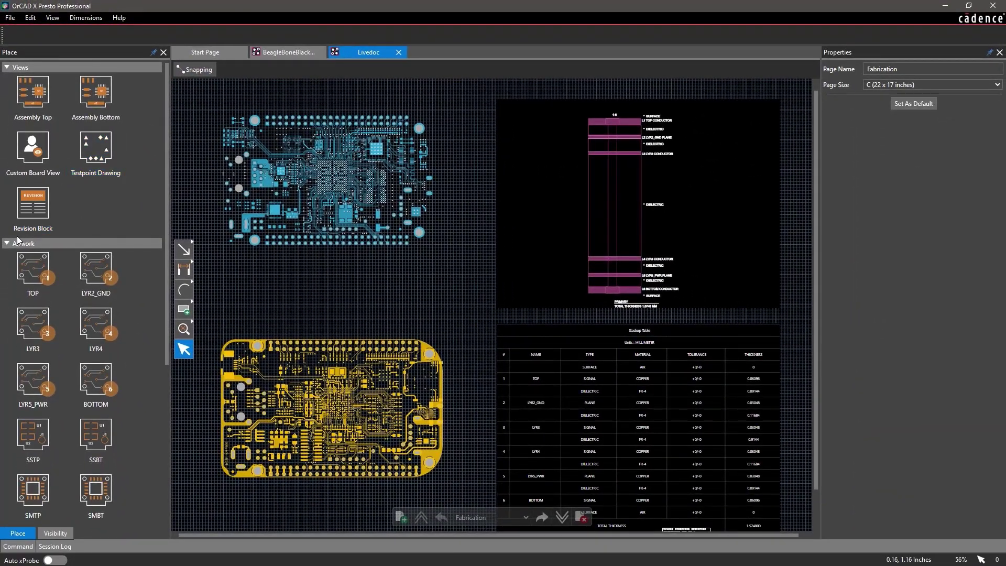
pyautogui.click(7, 243)
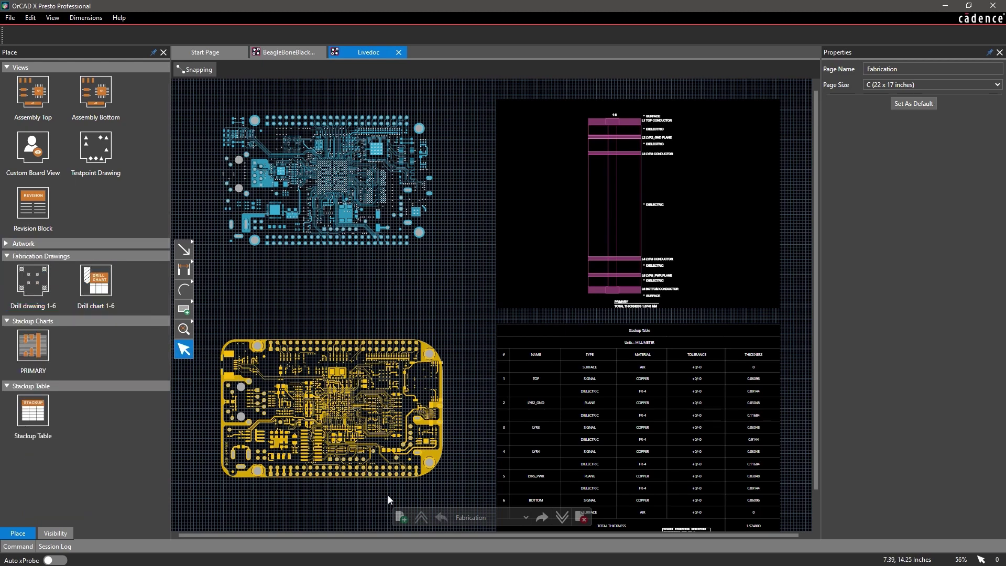
pyautogui.click(398, 515)
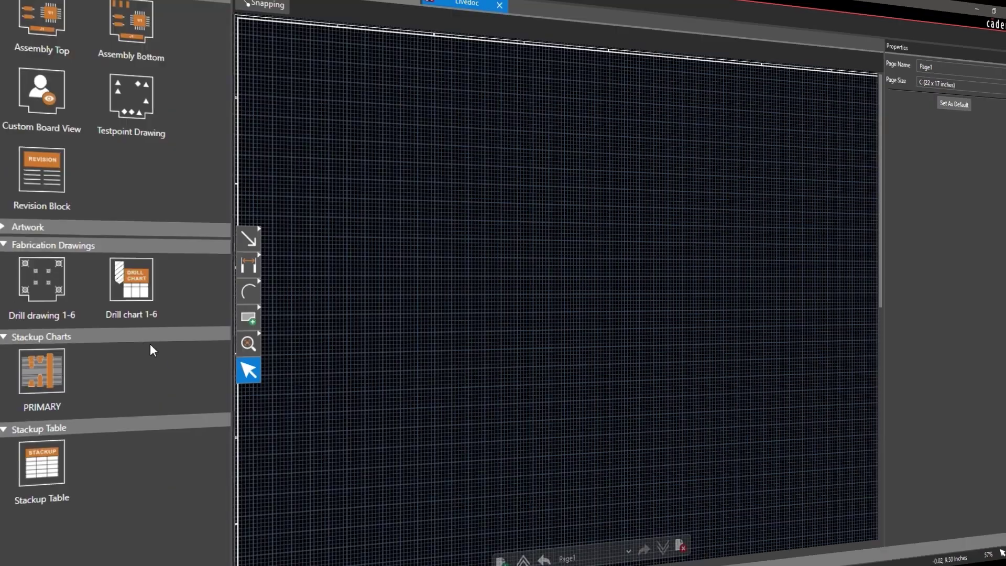
# Place Drill drawing 1-6 near the top-left of Page1
pyautogui.click(33, 282)
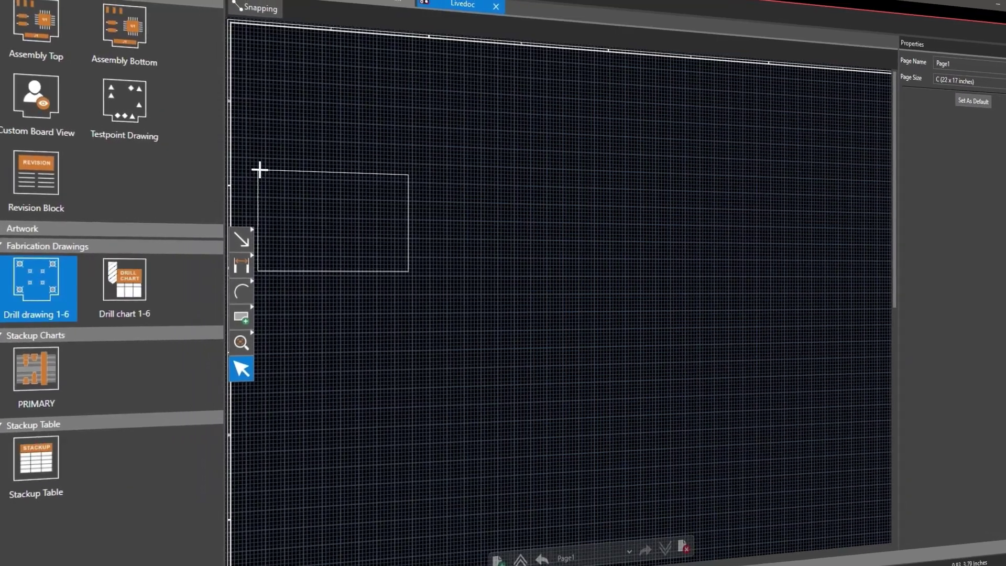
pyautogui.click(288, 94)
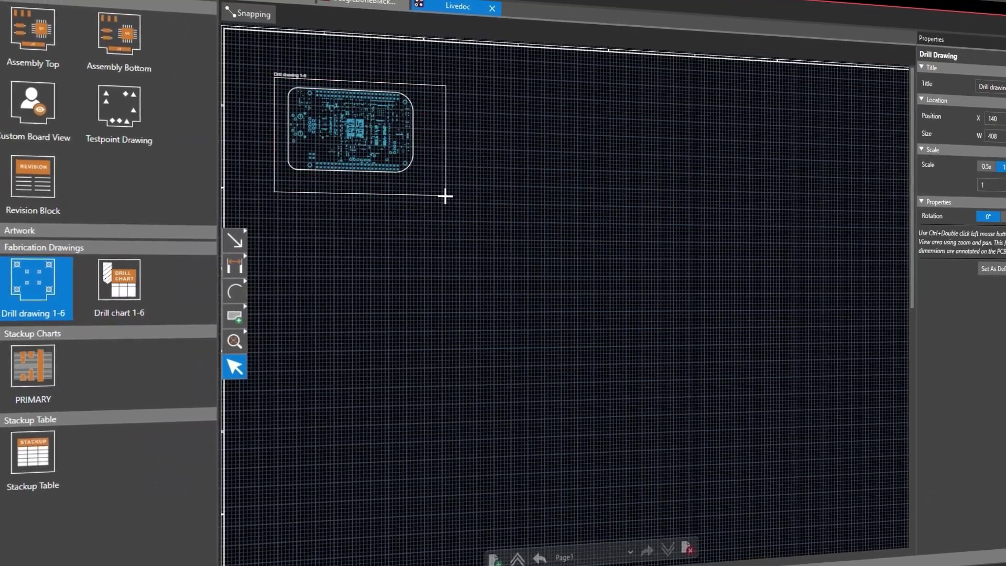
pyautogui.click(514, 249)
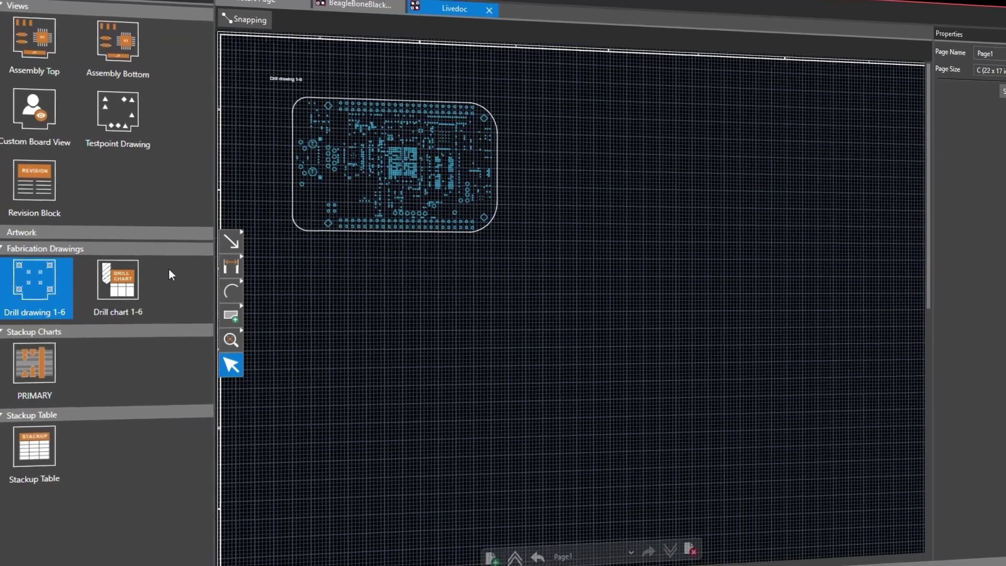
# Place Drill chart 1-6 down Page1's right side, then return to the Fabrication page
pyautogui.click(137, 283)
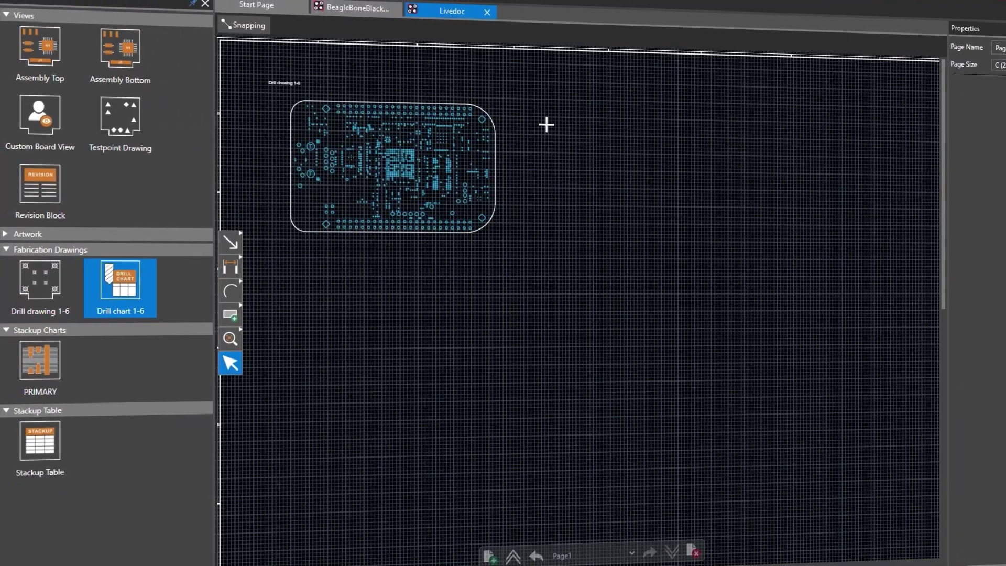
pyautogui.click(549, 78)
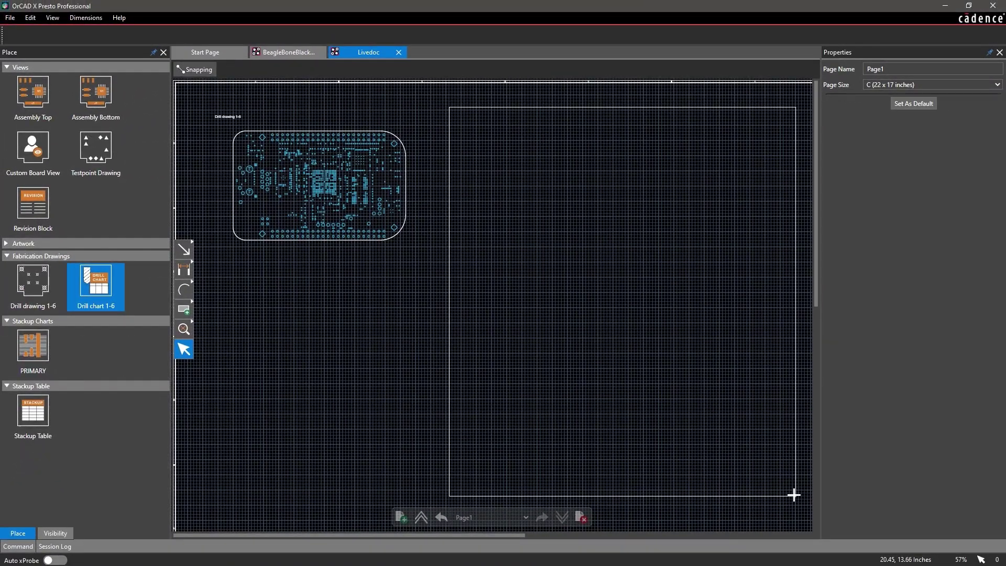
pyautogui.click(794, 494)
pyautogui.click(796, 507)
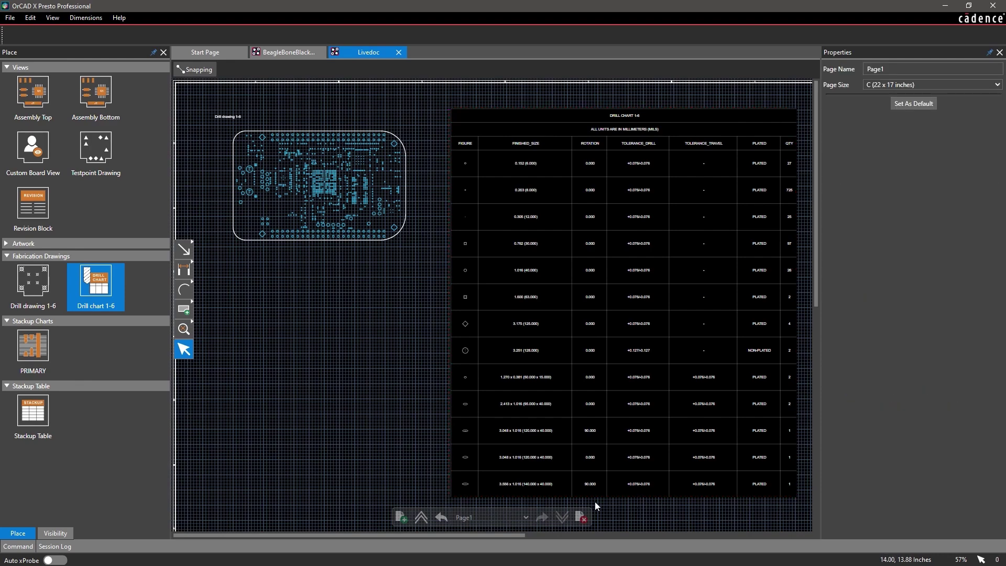
pyautogui.click(523, 517)
pyautogui.click(522, 533)
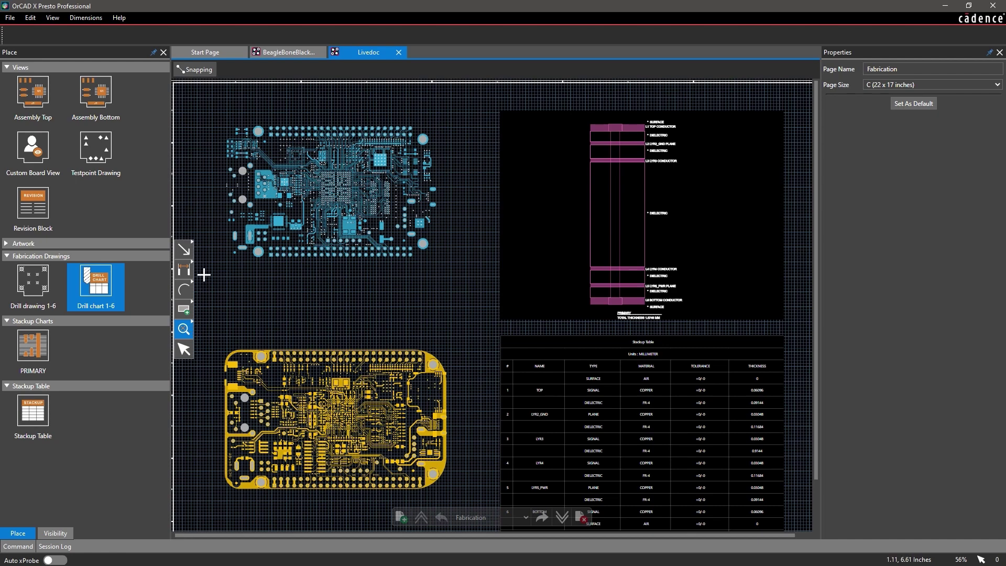
# Undock the LiveDoc into its own window and move switch S3 left and down
pyautogui.click(319, 191)
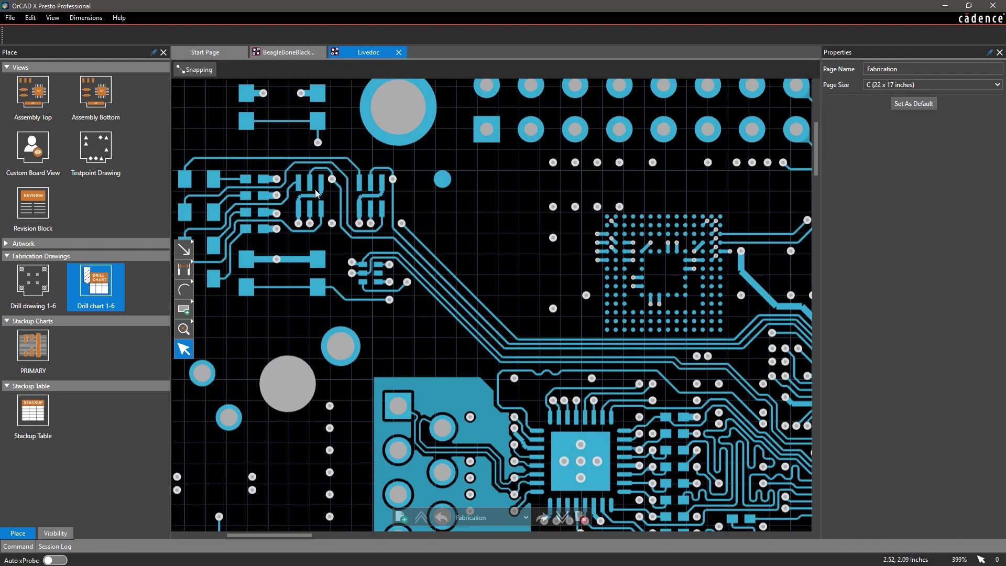
pyautogui.moveTo(360, 56); pyautogui.dragTo(408, 67)
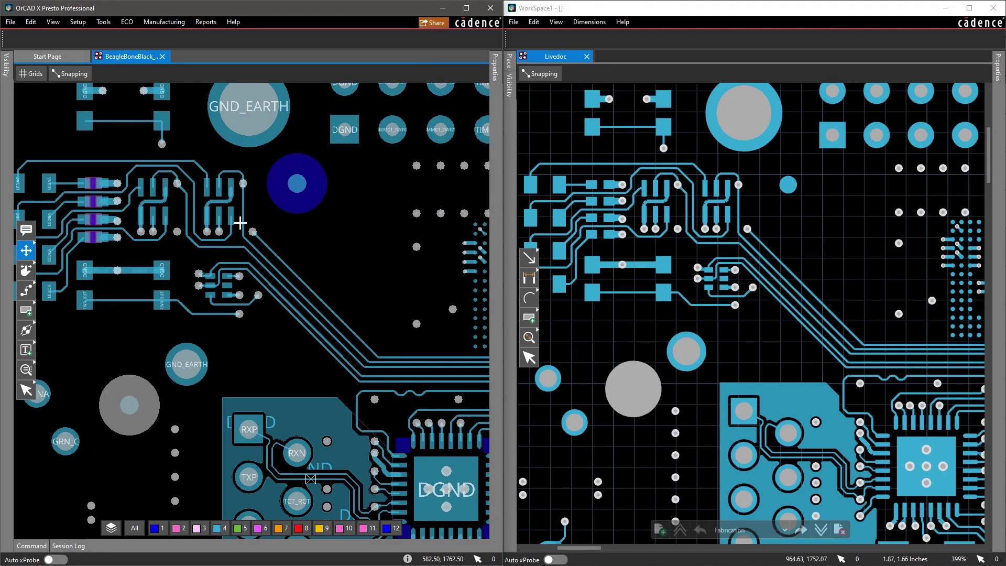
pyautogui.moveTo(165, 294); pyautogui.dragTo(156, 321)
# Try sliding the diagonal bundle of five traces, then cancel the slide
pyautogui.press('s')
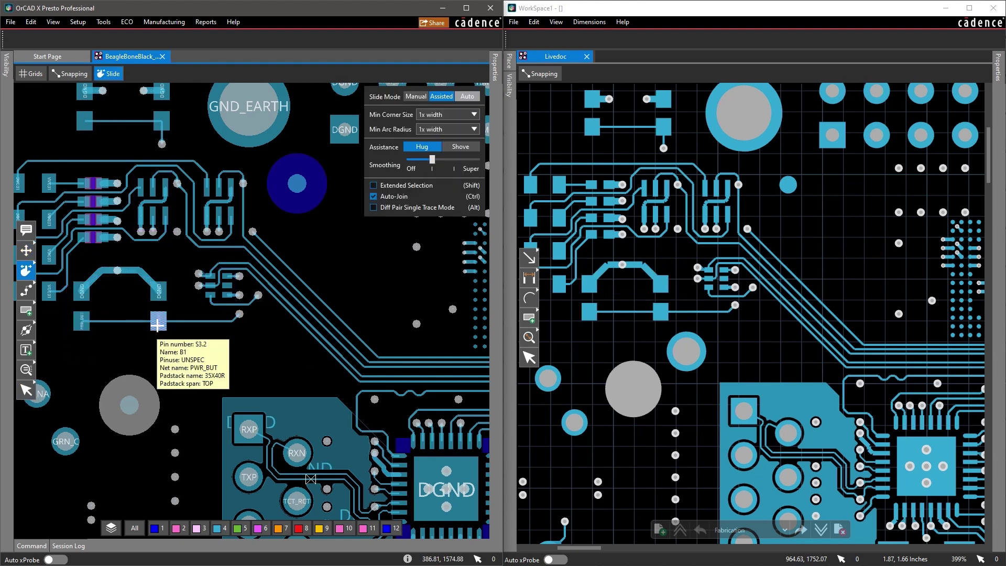
pyautogui.moveTo(270, 321); pyautogui.dragTo(368, 311)
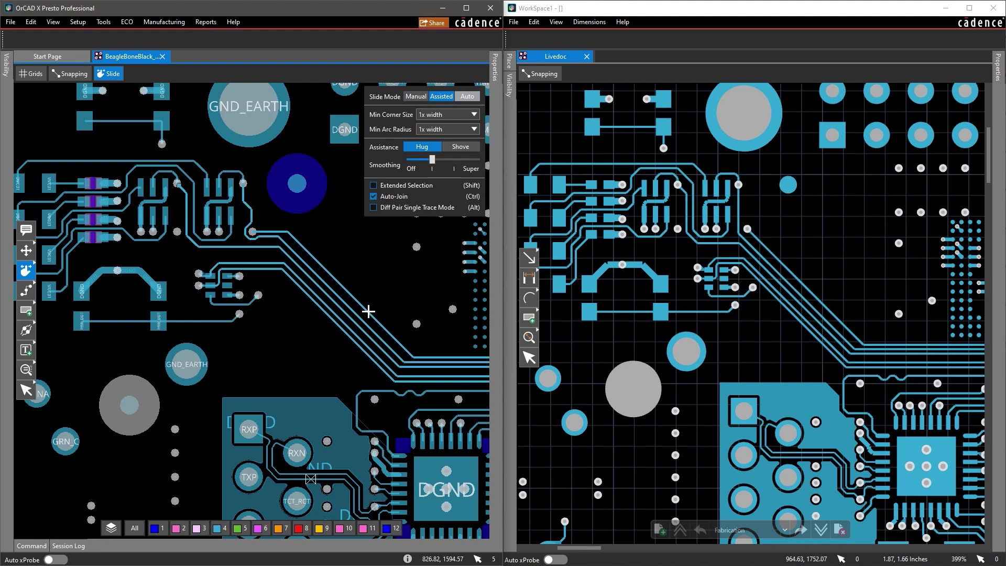
pyautogui.press('Escape')
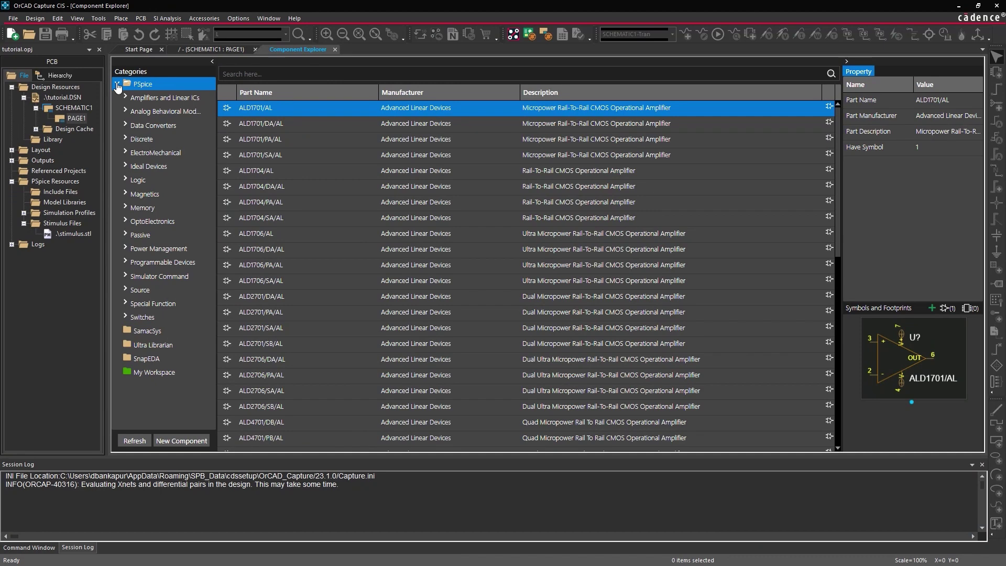
# Search Ultra Librarian for 'capacitor 47pF' and select the TDK C1005C0G1H470J050BA part
pyautogui.click(182, 349)
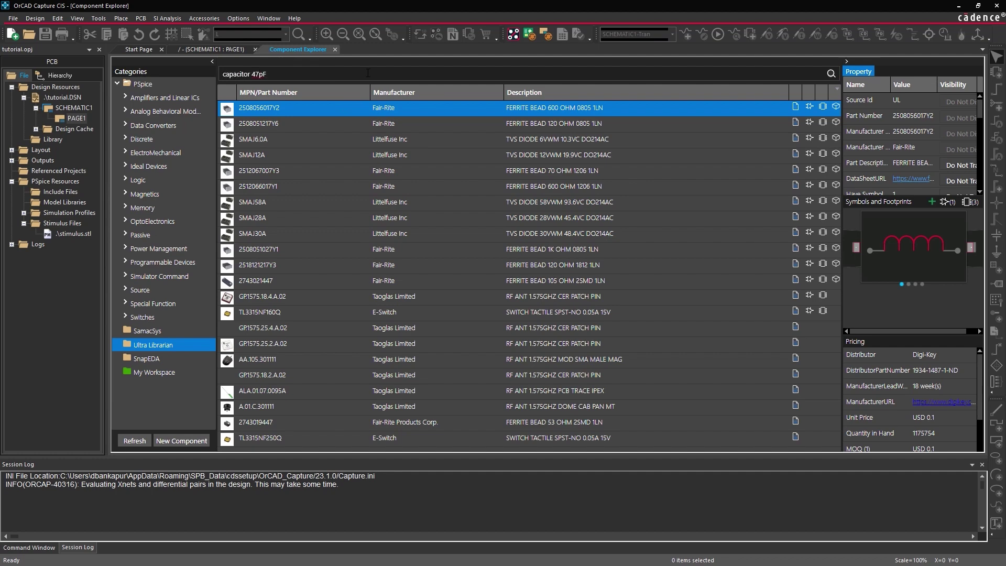
pyautogui.press('Return')
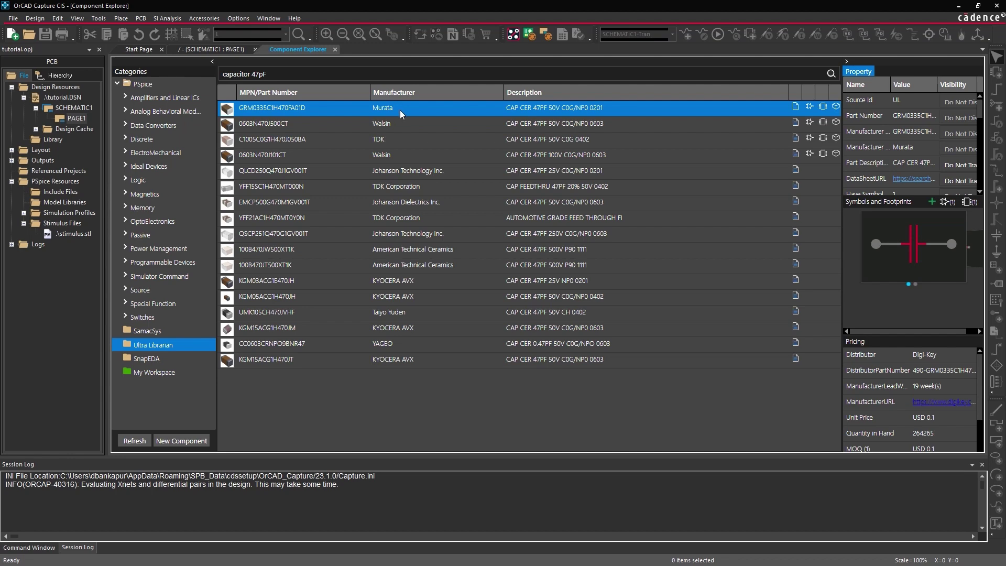
pyautogui.click(422, 140)
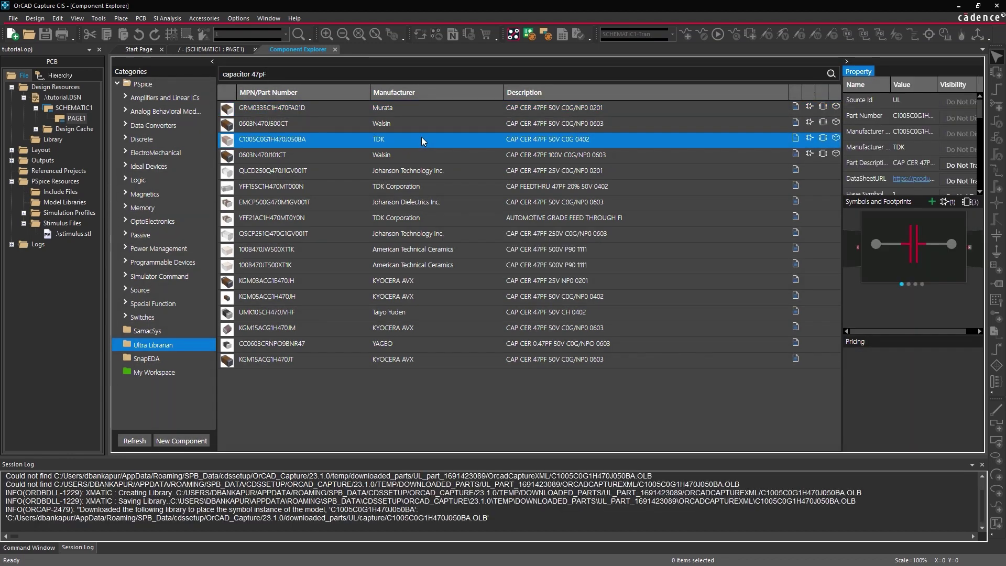
# Add the TDK C1005C0G1H470J050BA capacitor to the library as part number cdn-cap-011 and save
pyautogui.rightClick(422, 140)
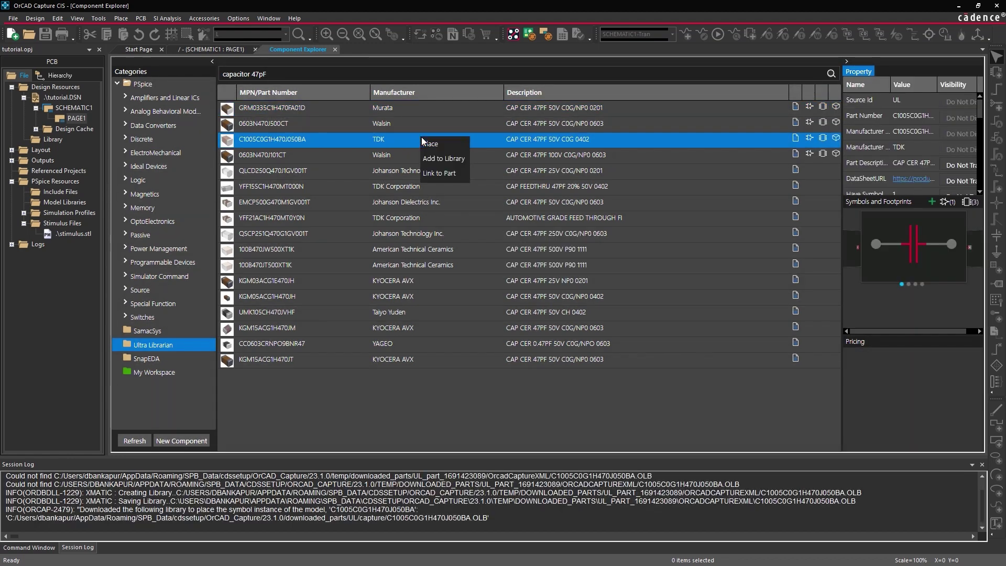
pyautogui.click(457, 160)
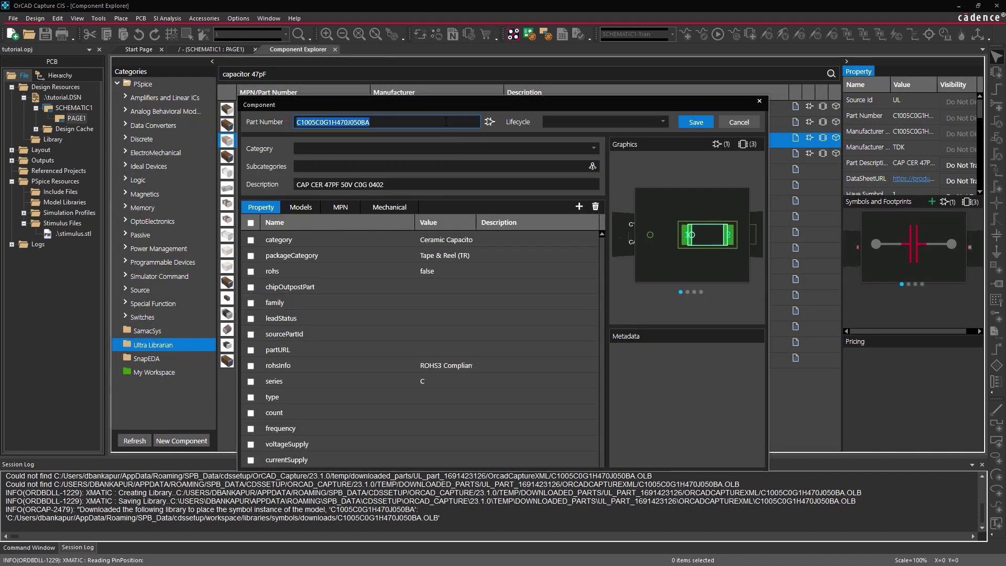
pyautogui.write('cdn-cap-011')
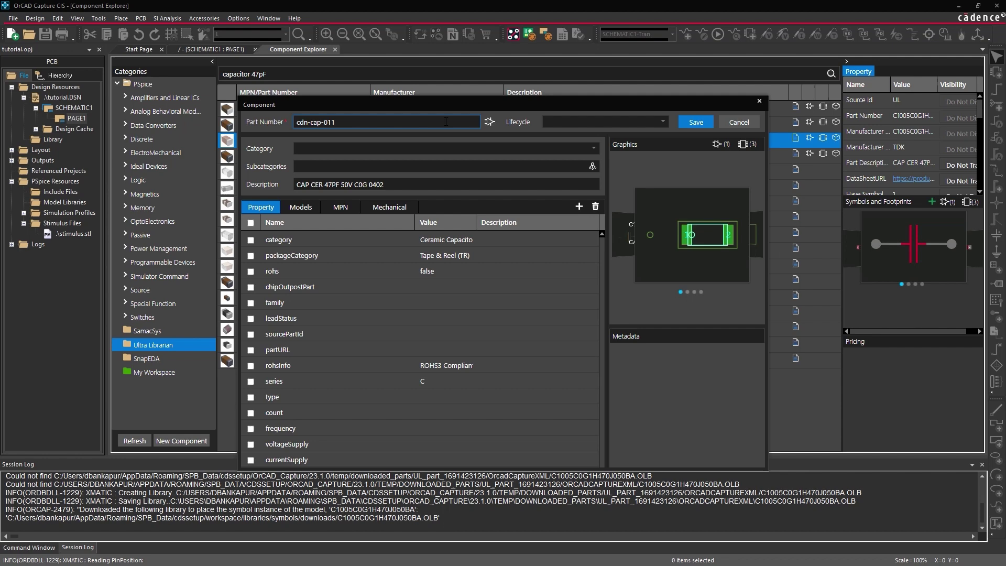
pyautogui.click(686, 122)
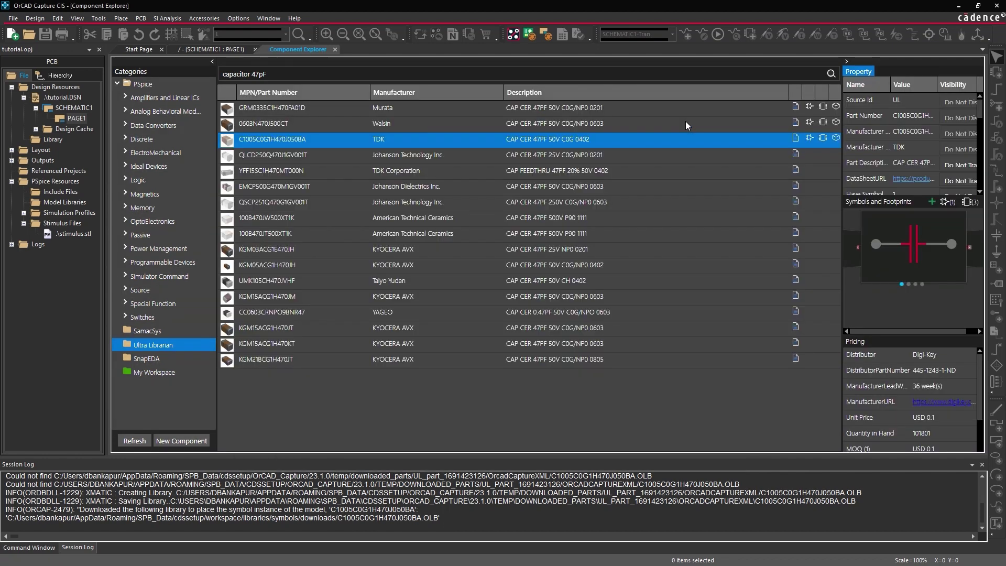